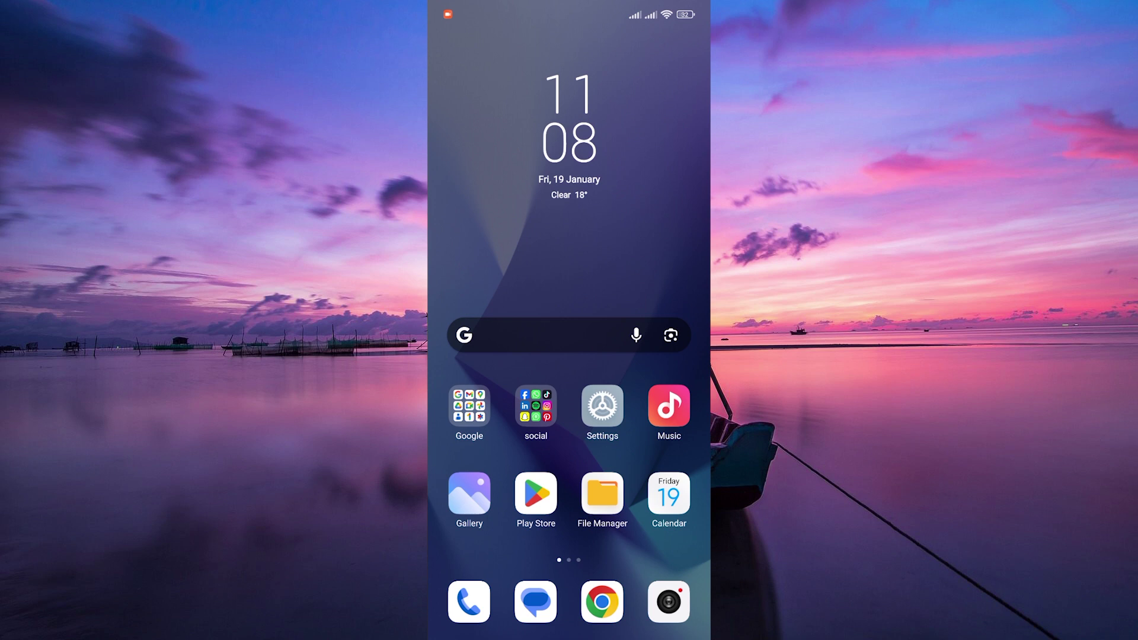
- Open the 'social' app folder on the Android home screen
click(535, 406)
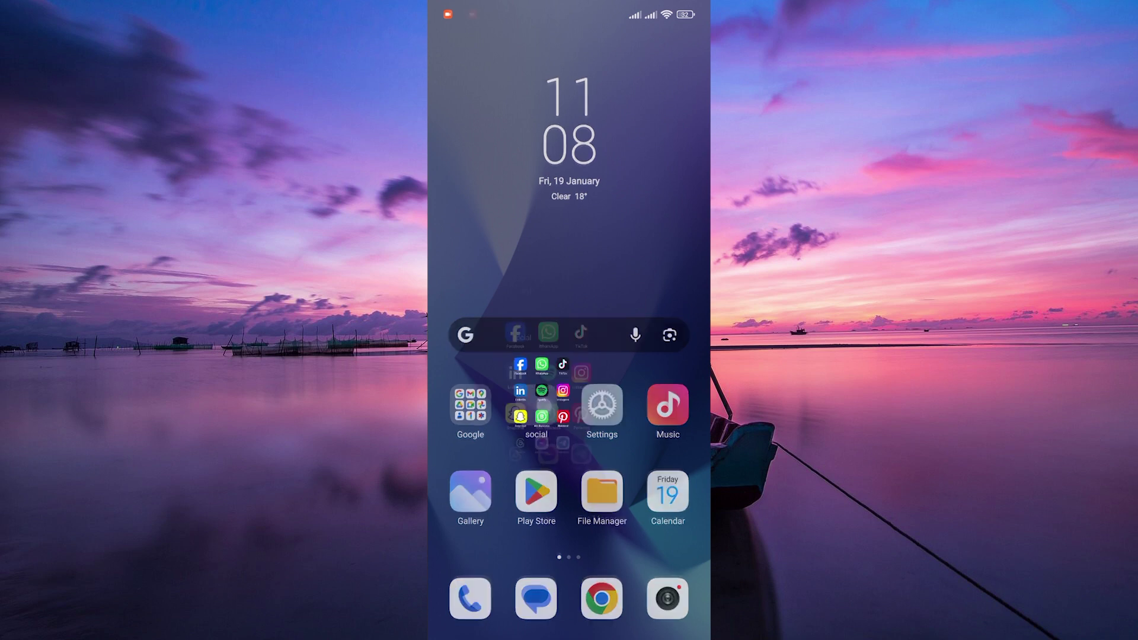
- Launch Pinterest and open the All Pins board under your profile's Saved boards
click(637, 405)
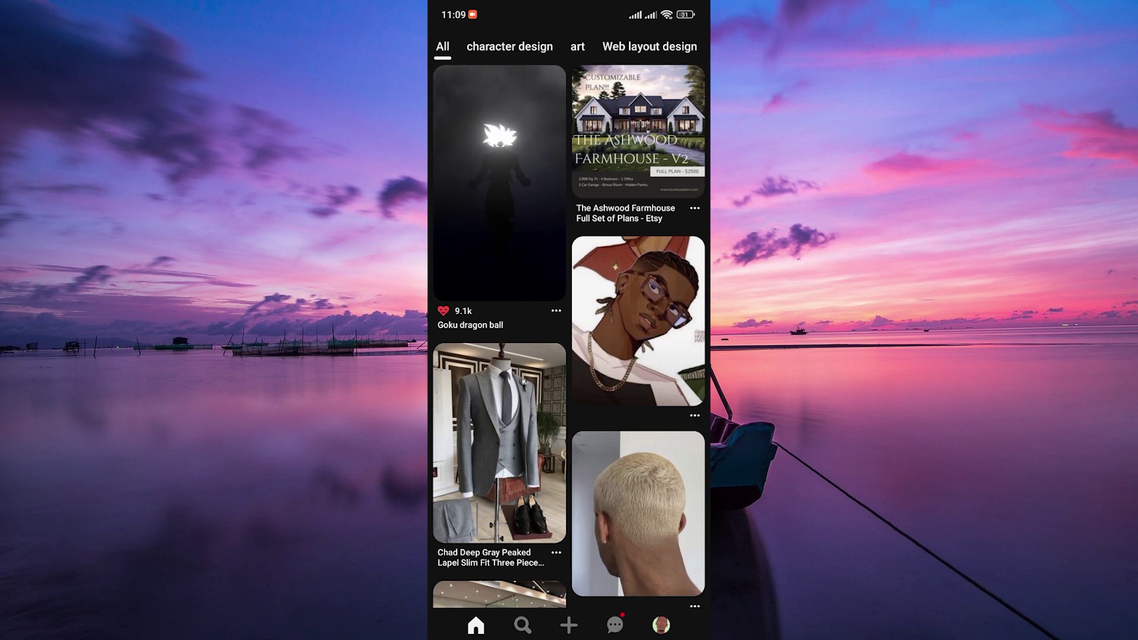
click(660, 625)
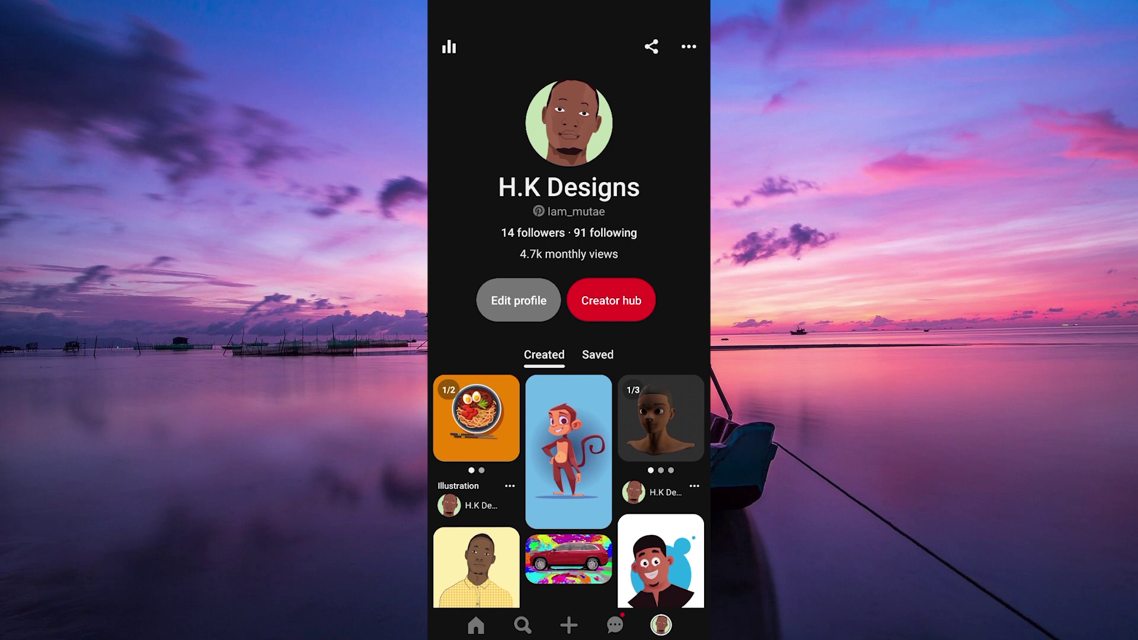
click(598, 354)
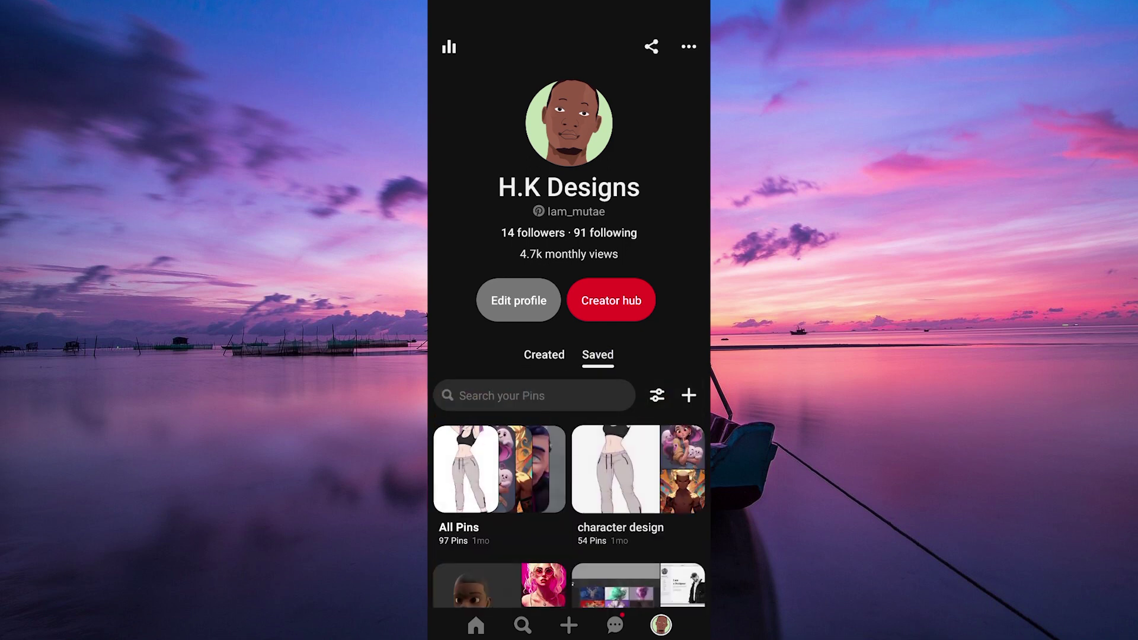
click(499, 469)
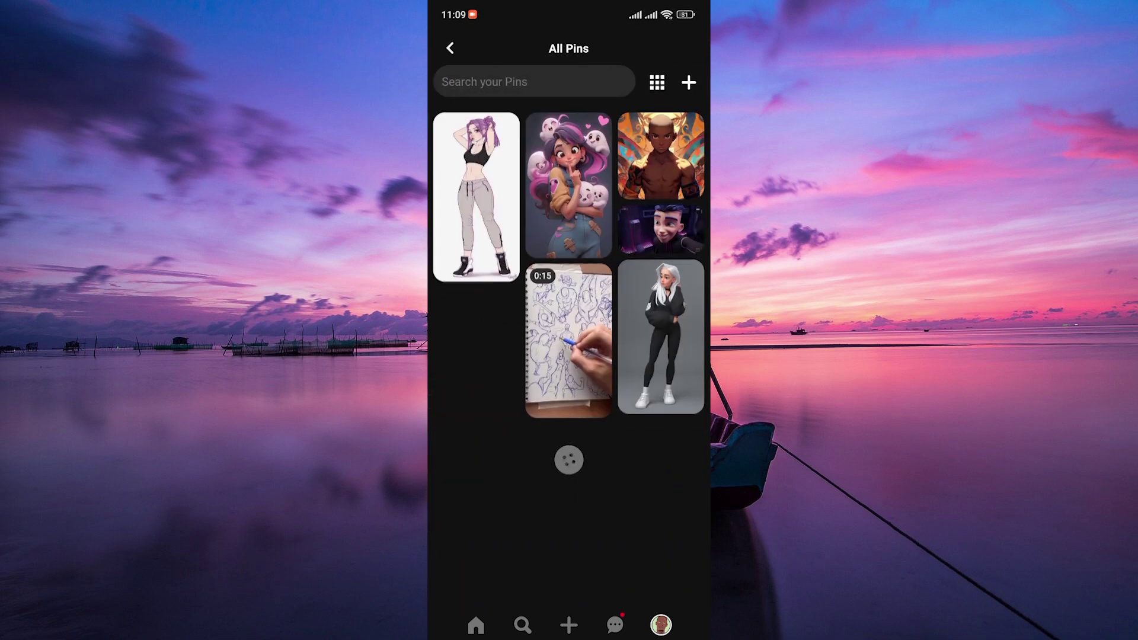
scroll(661, 355, down, 3)
- Open the purple-haired character pin and show its three-dot options menu
click(475, 89)
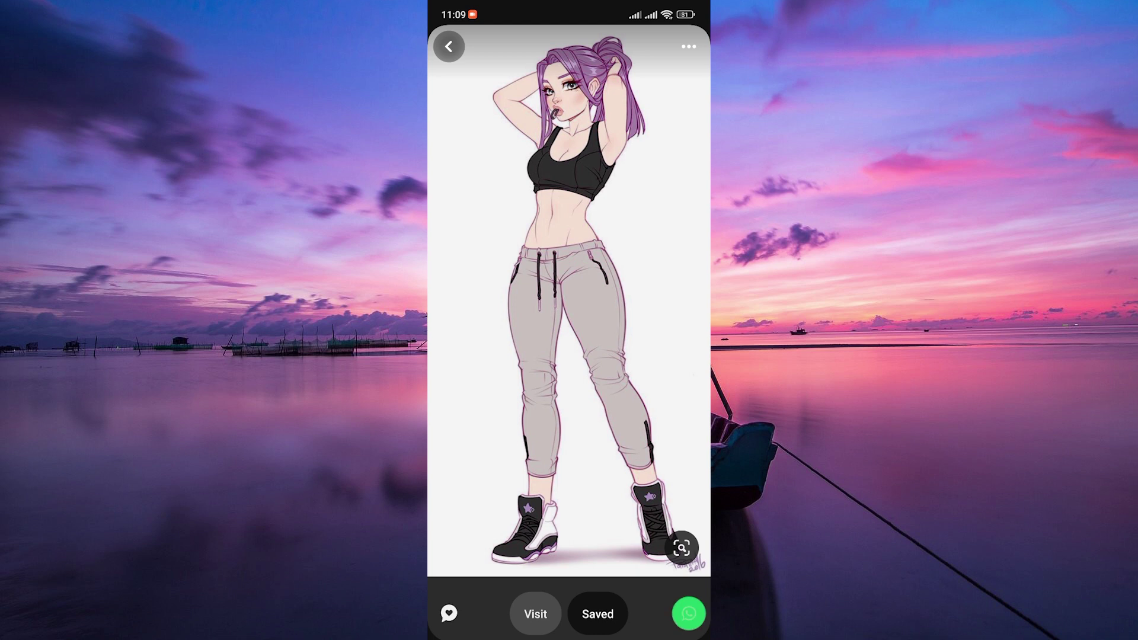
click(689, 46)
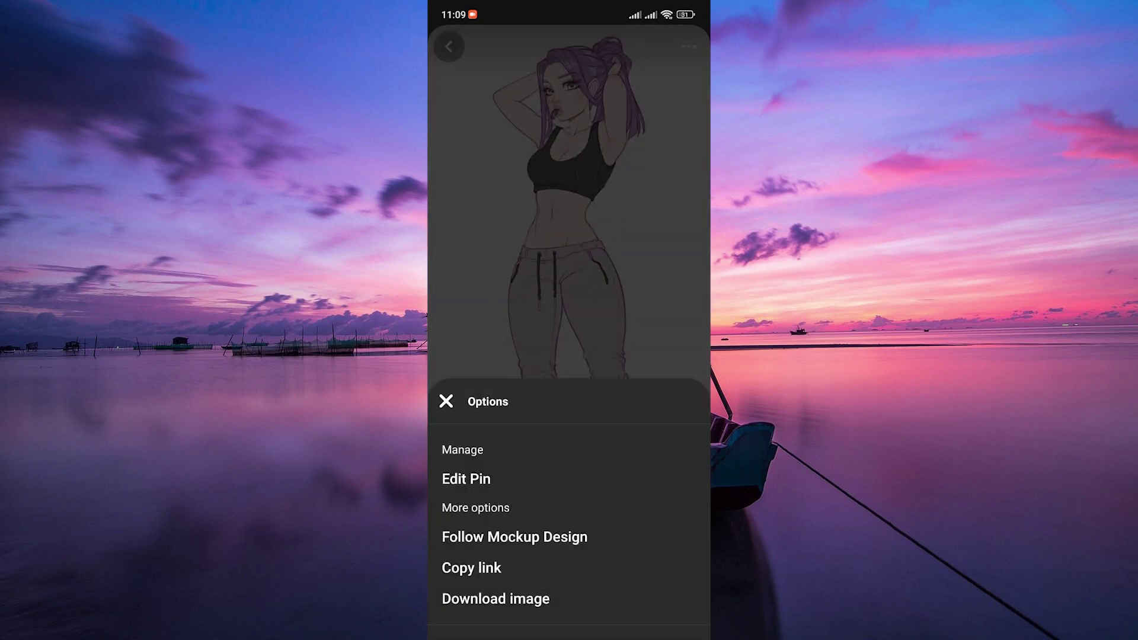
- Delete the purple-haired character pin via Edit Pin and confirm the deletion
click(544, 480)
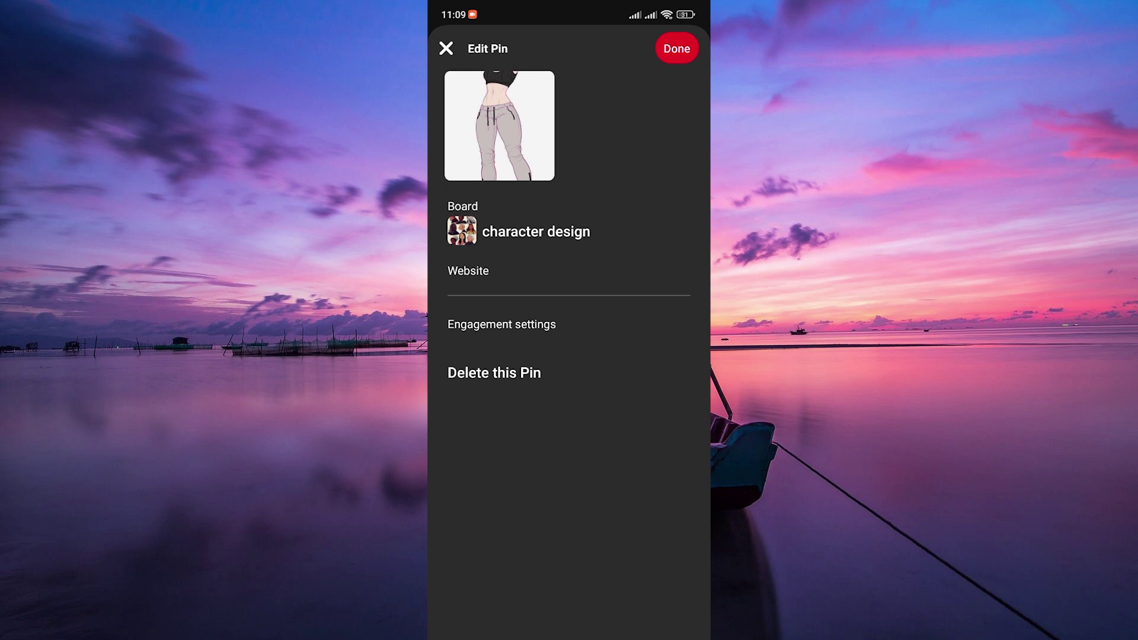
click(533, 343)
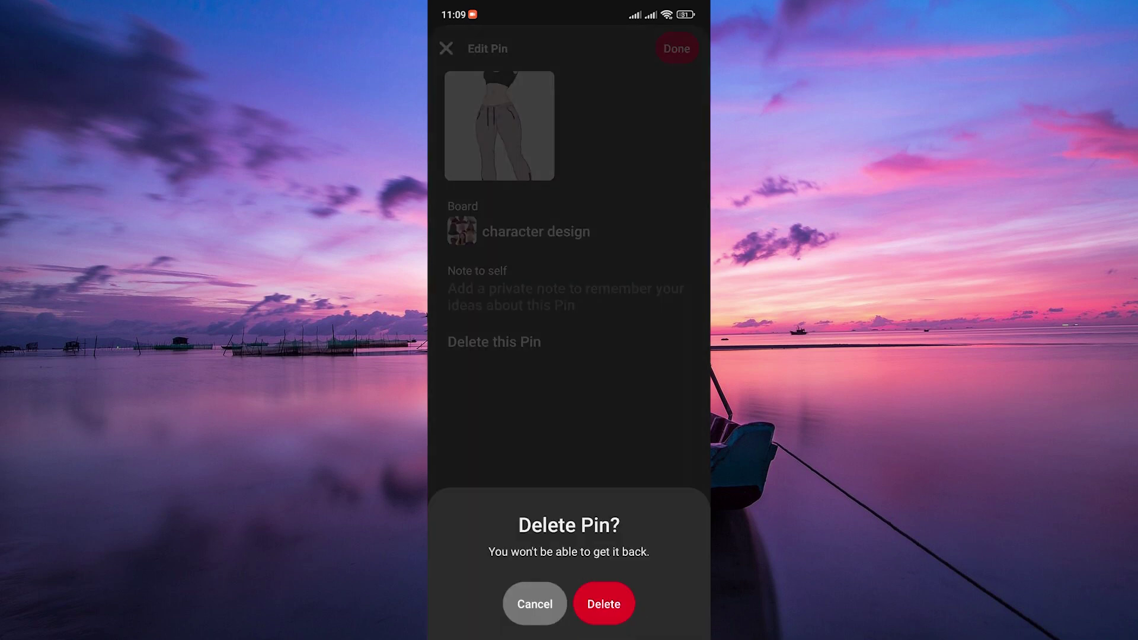
click(604, 604)
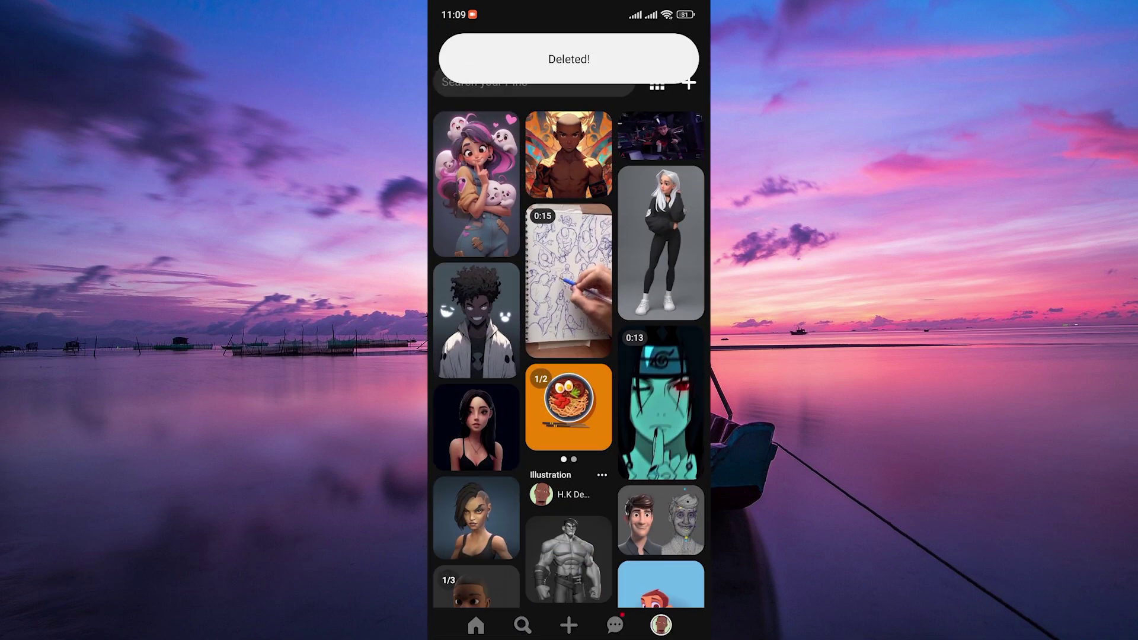
scroll(618, 480, down, 3)
scroll(647, 333, up, 3)
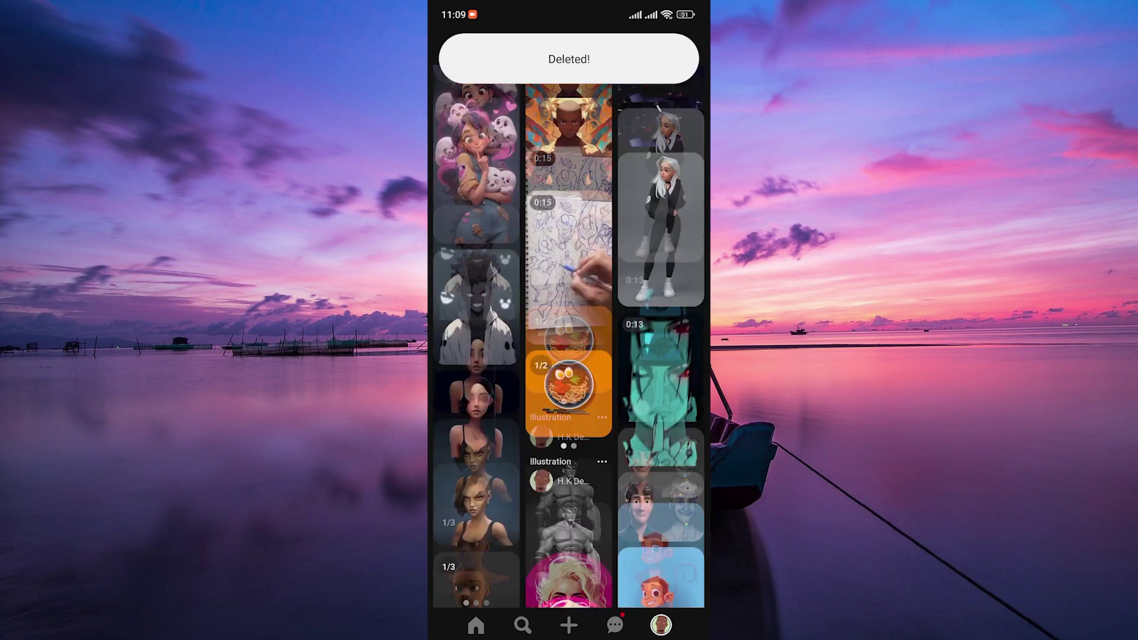
scroll(596, 499, down, 10)
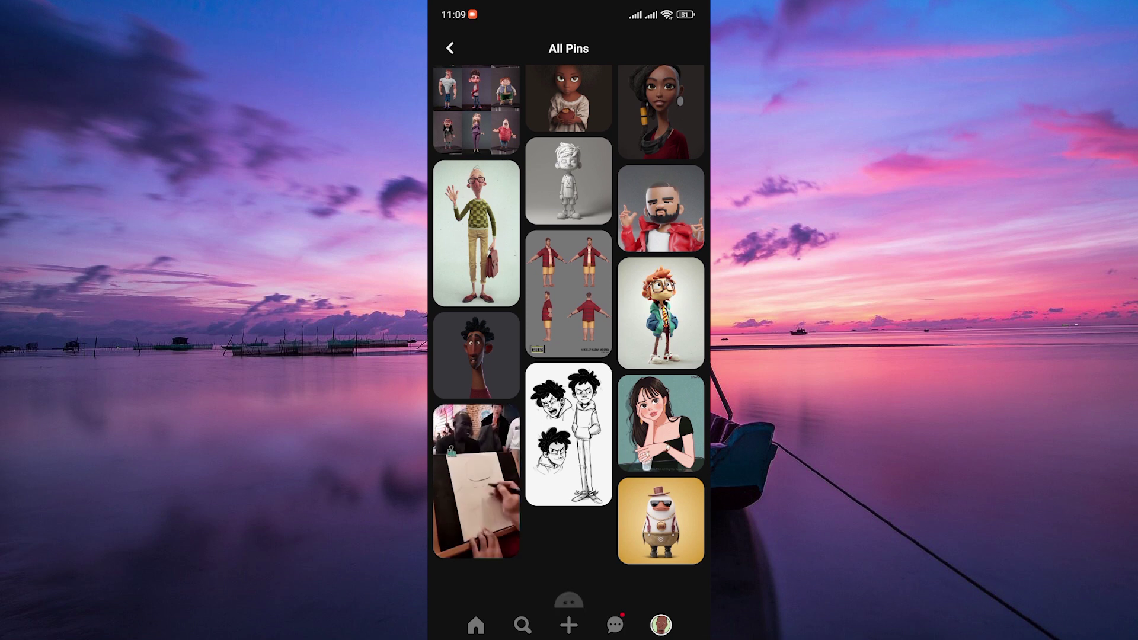
scroll(637, 355, down, 1)
scroll(637, 355, down, 5)
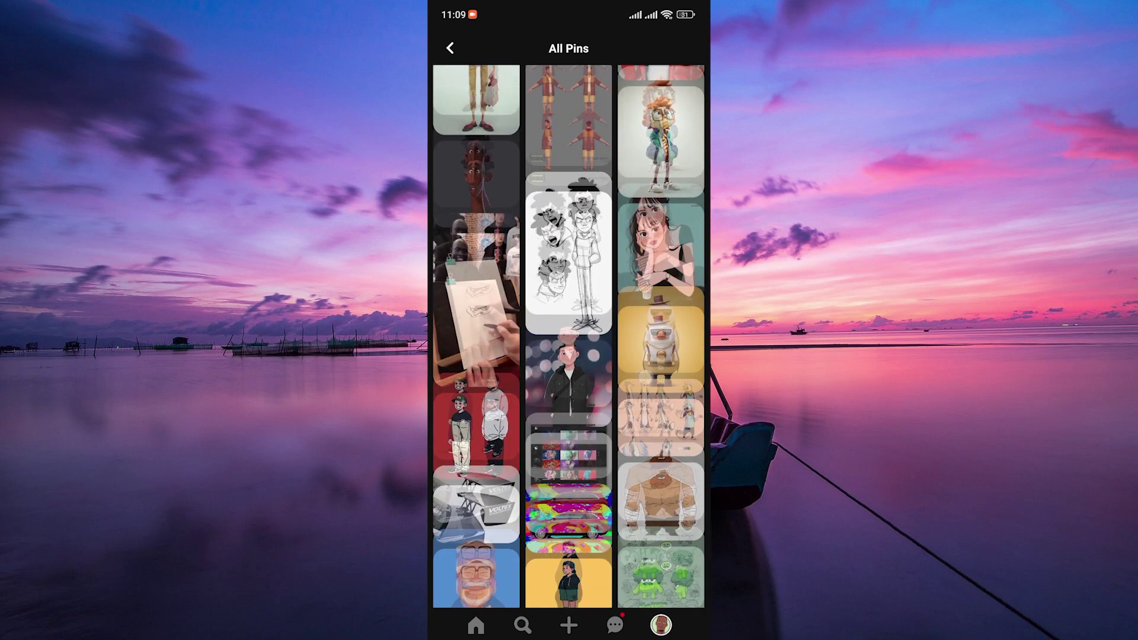
scroll(569, 337, down, 5)
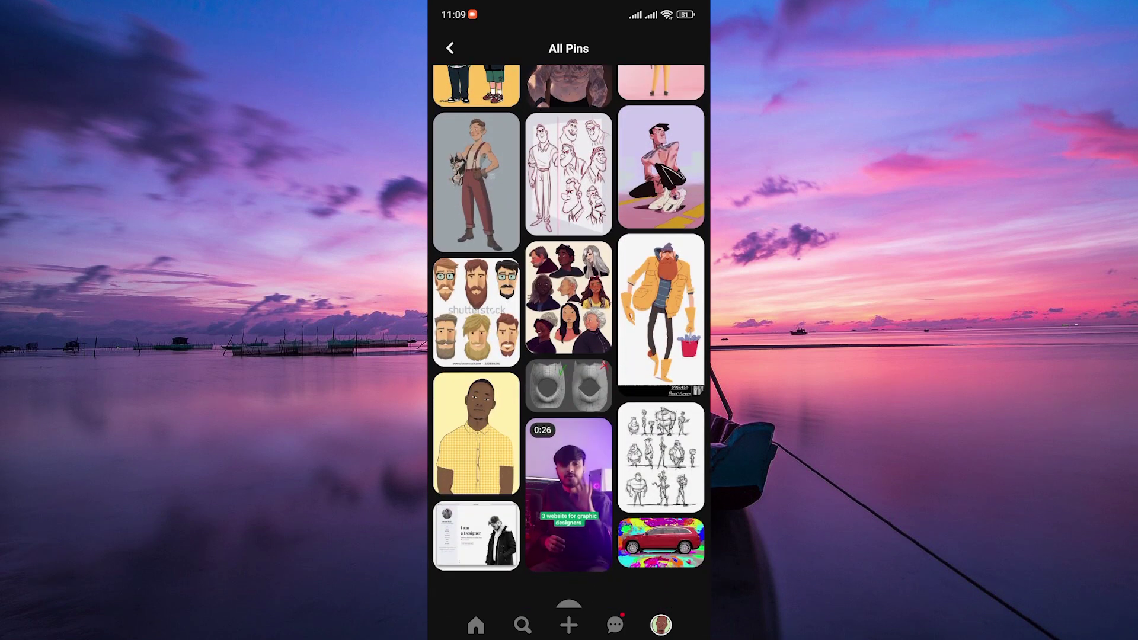